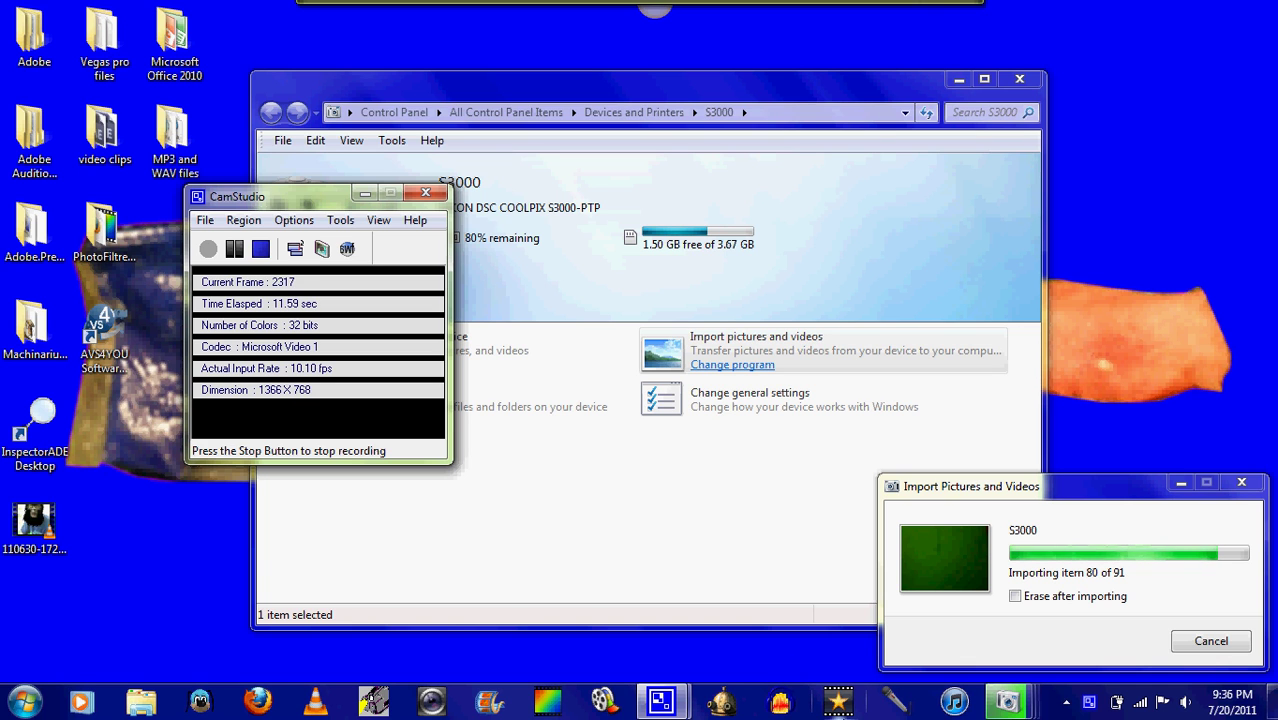
Launch VideoPad Video Editor from the taskbar
{"action": "left_click", "coordinate": [840, 704]}
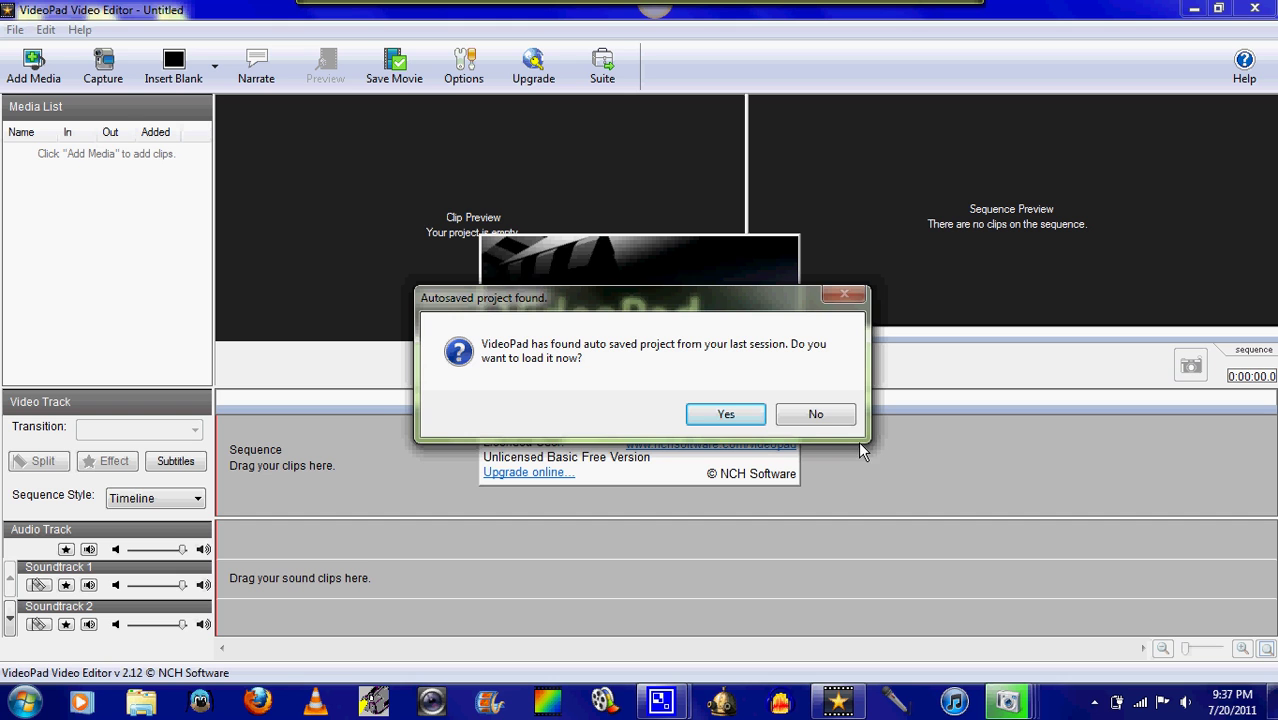
Decline the autosaved project and import DSCN0552.AVI from the 2011-07-13 folder
{"action": "left_click", "coordinate": [814, 414]}
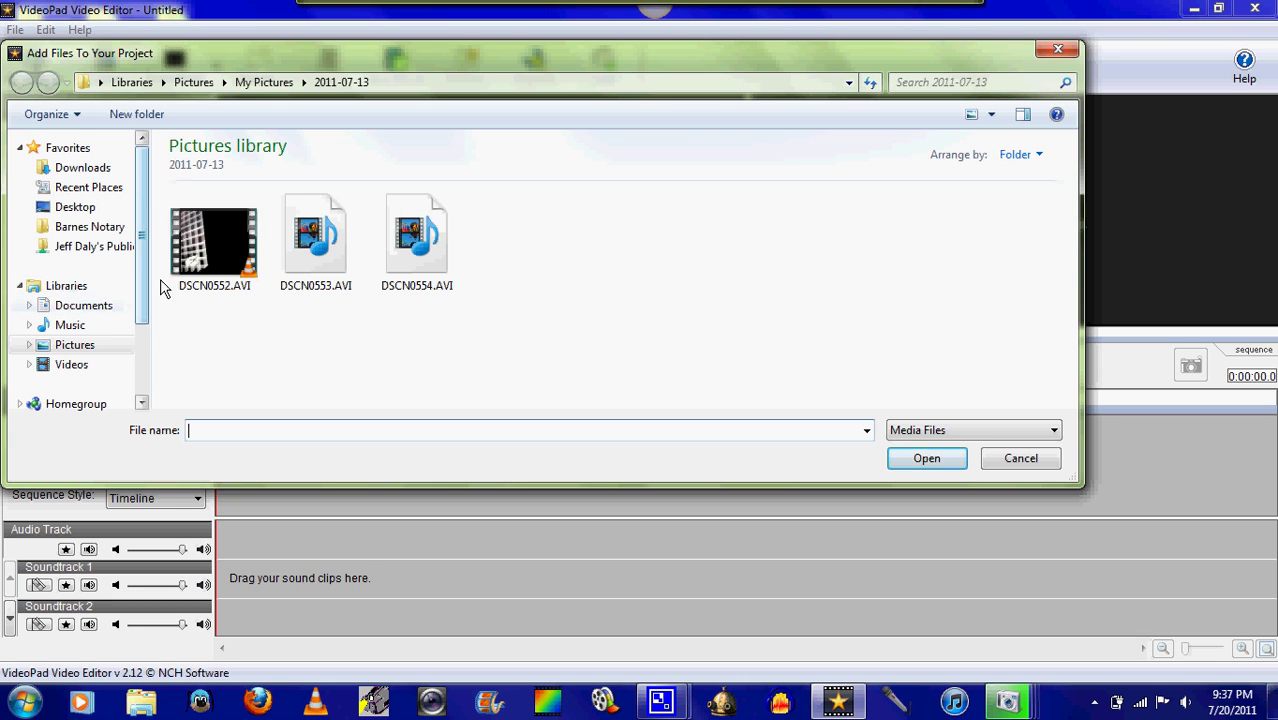
{"action": "left_click", "coordinate": [207, 262]}
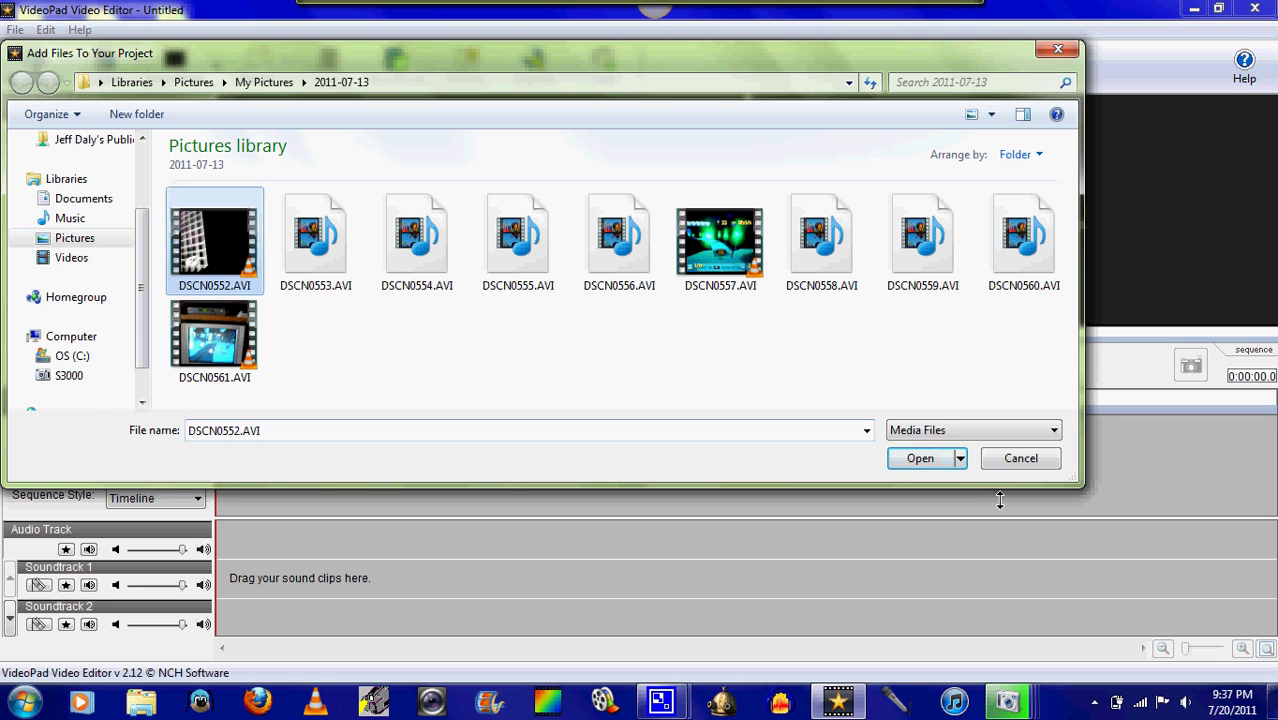
{"action": "left_click", "coordinate": [921, 459]}
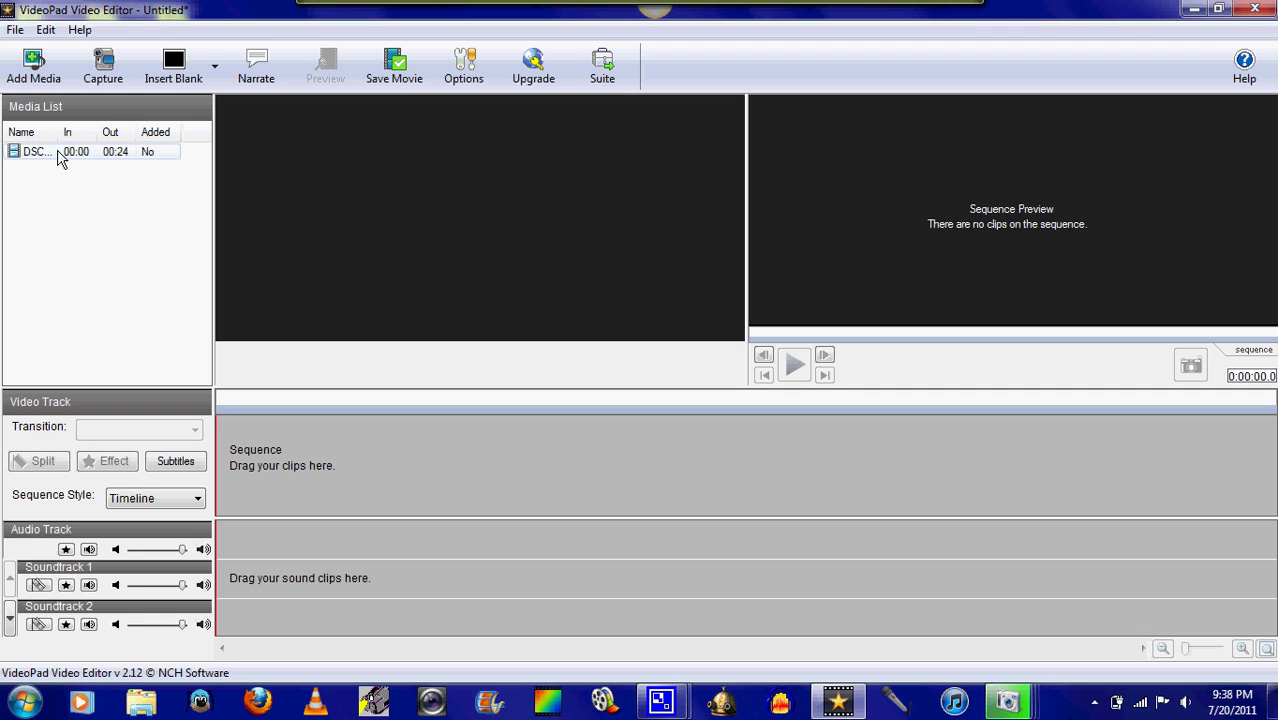
Drag DSCN0552.AVI onto the sequence track, play it forwards, and close the popped-up Explorer window
{"action": "left_click", "coordinate": [57, 155]}
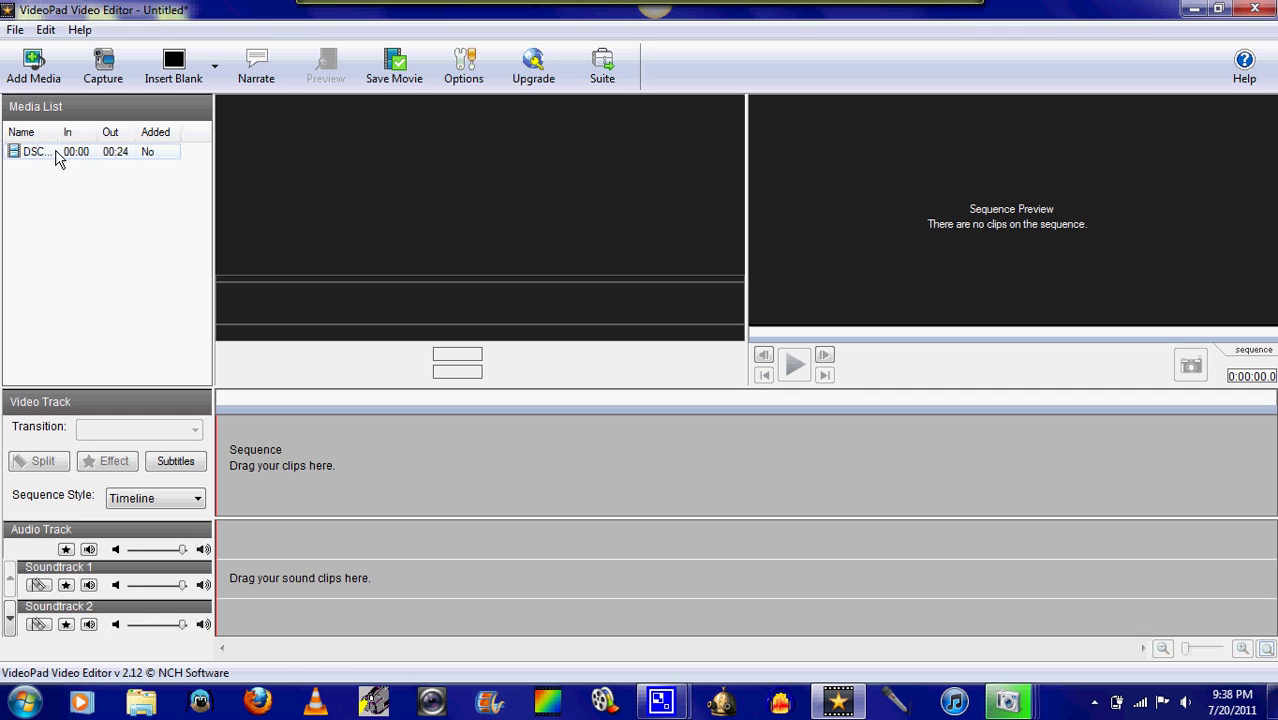
{"action": "left_click_drag", "start_coordinate": [57, 155], "coordinate": [324, 477]}
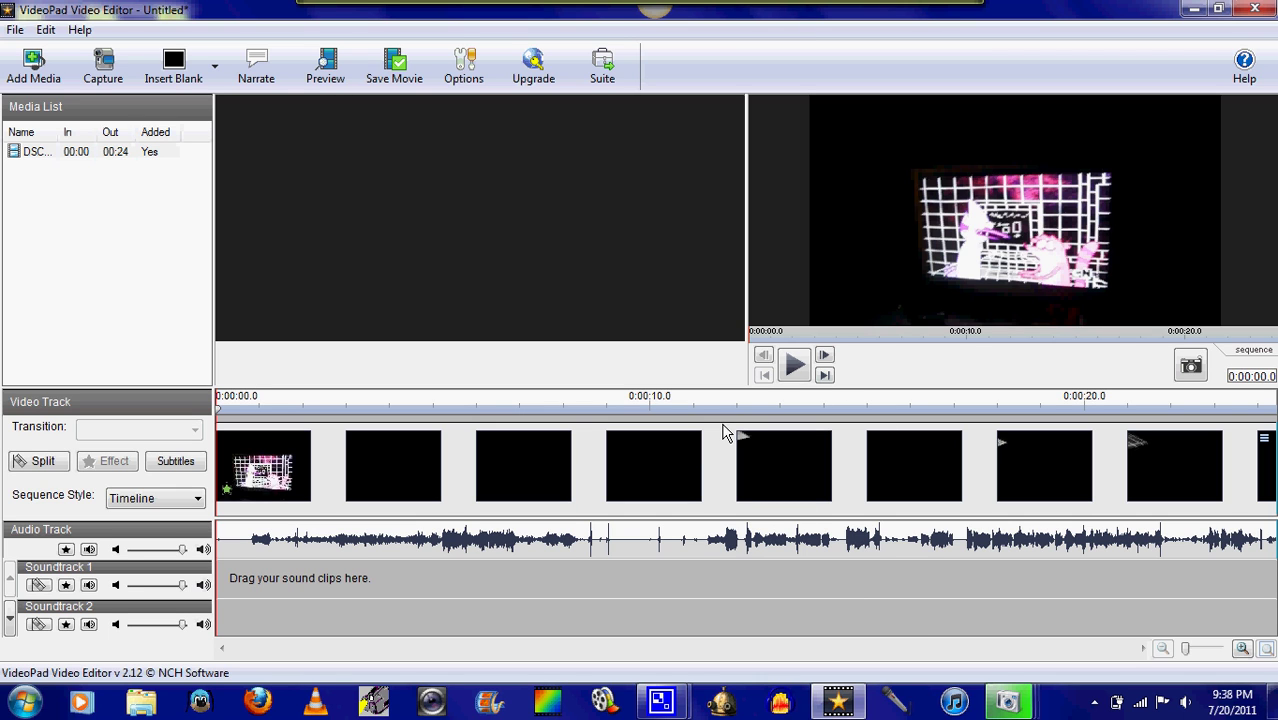
{"action": "left_click", "coordinate": [803, 367]}
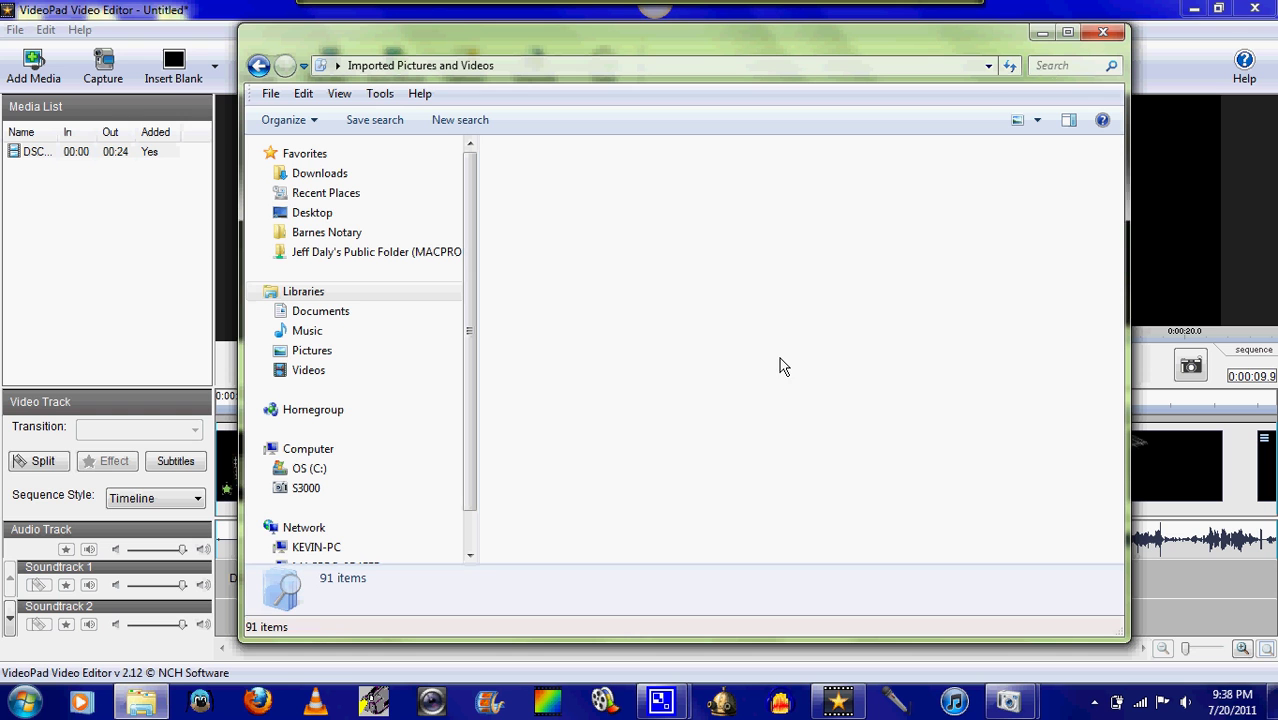
{"action": "left_click", "coordinate": [1106, 36]}
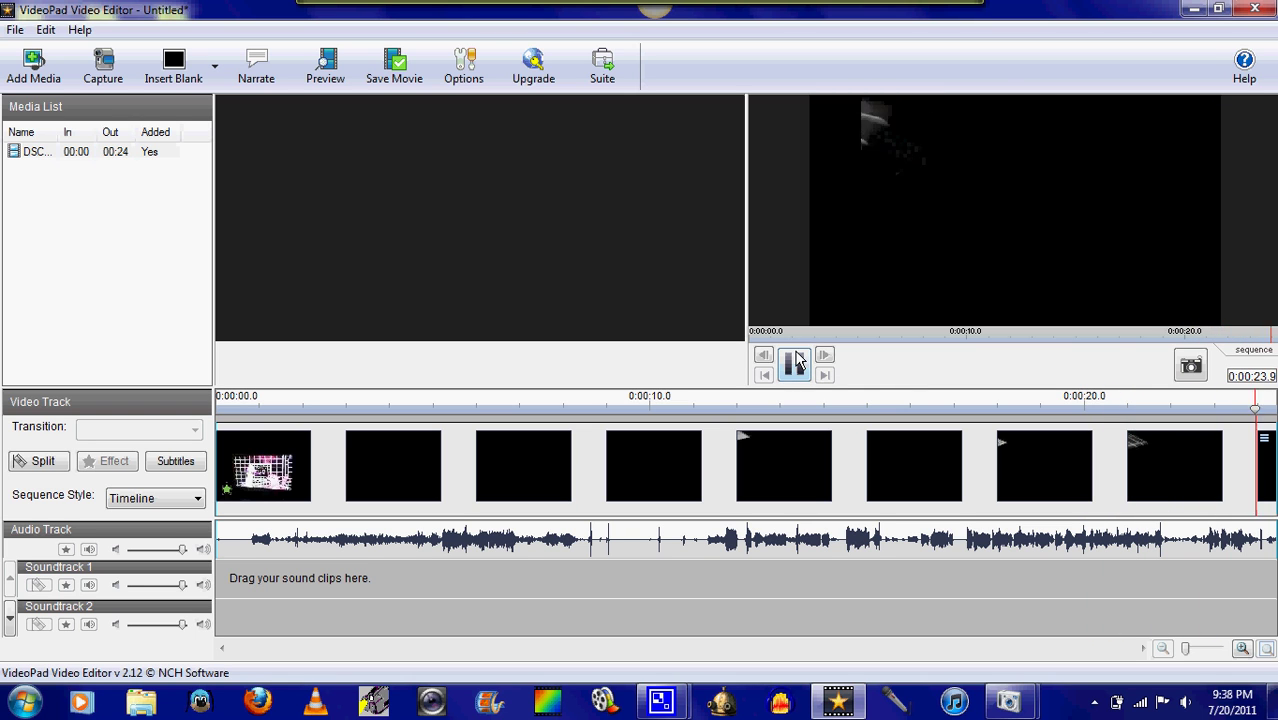
Set the timeline clip to play backwards in Adjust playback speed and apply it
{"action": "left_click", "coordinate": [786, 468]}
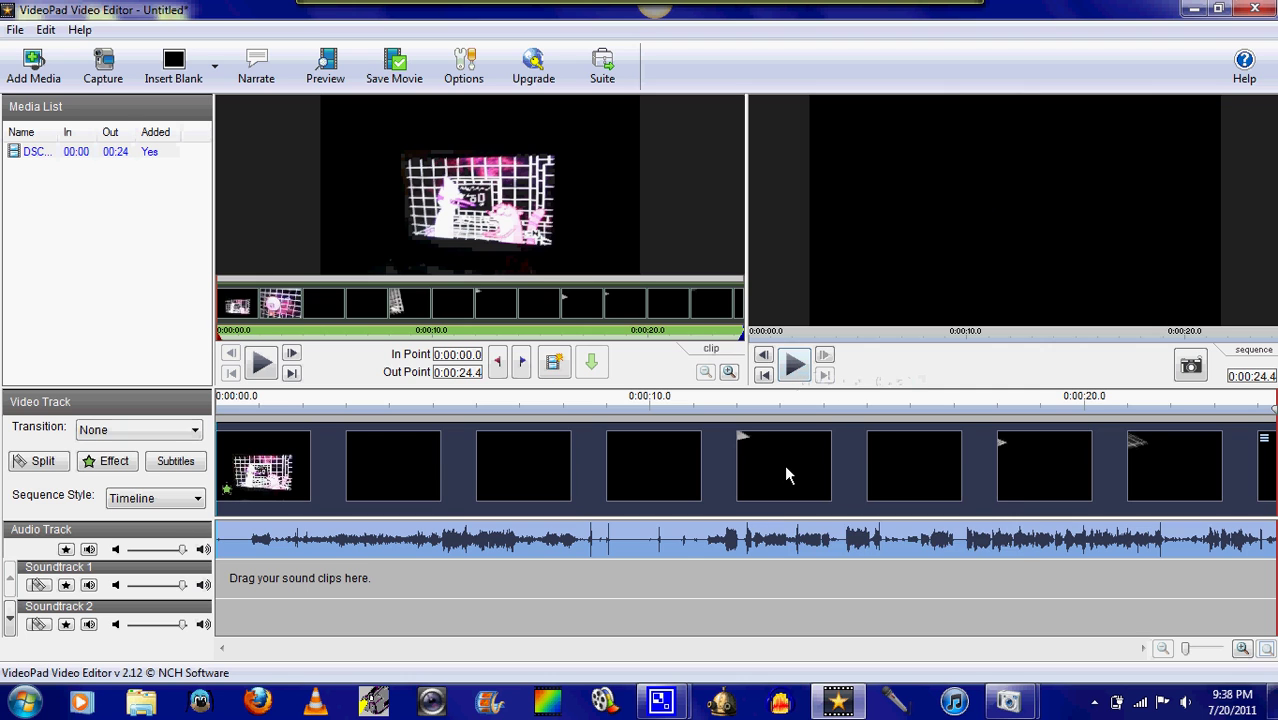
{"action": "right_click", "coordinate": [786, 468]}
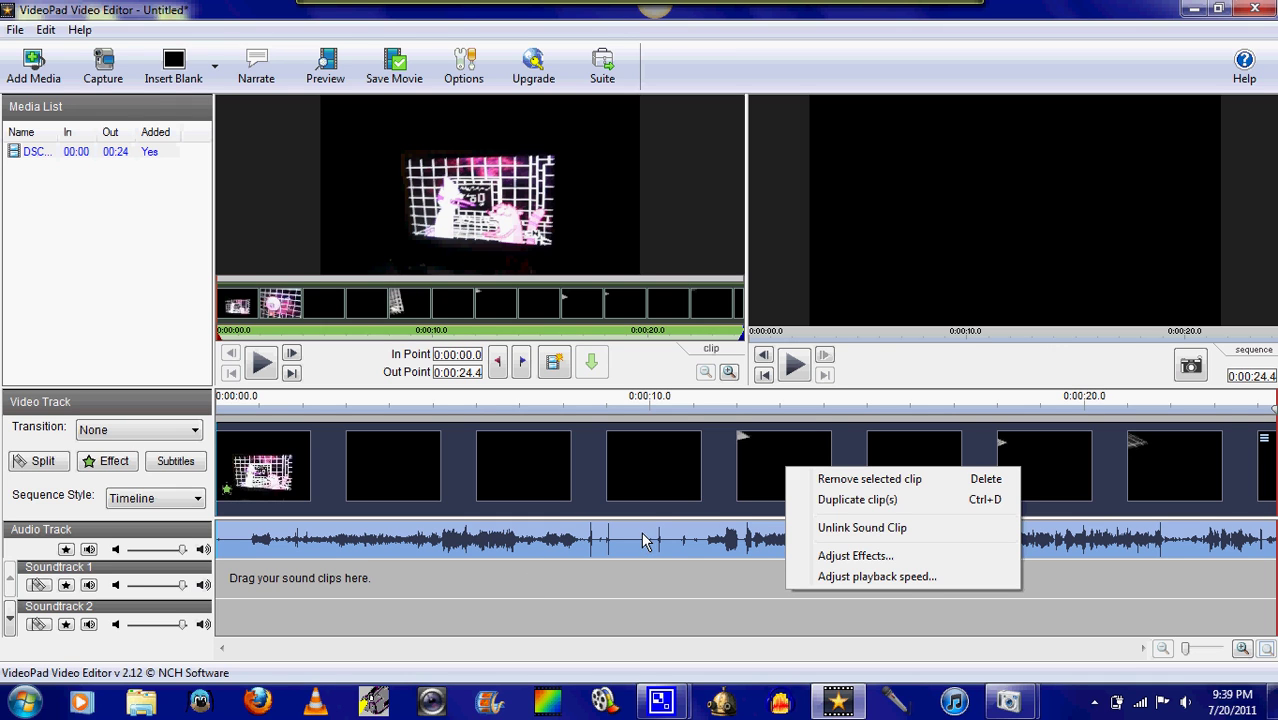
{"action": "left_click", "coordinate": [899, 585]}
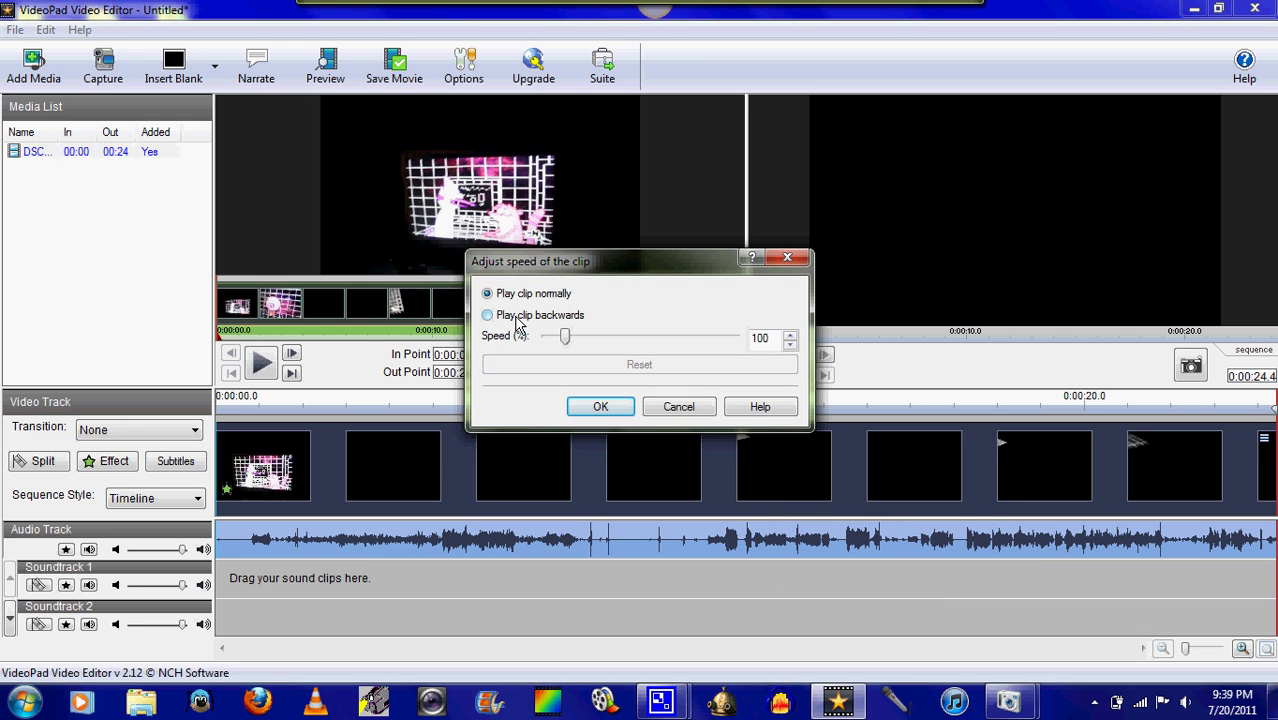
{"action": "left_click", "coordinate": [519, 316]}
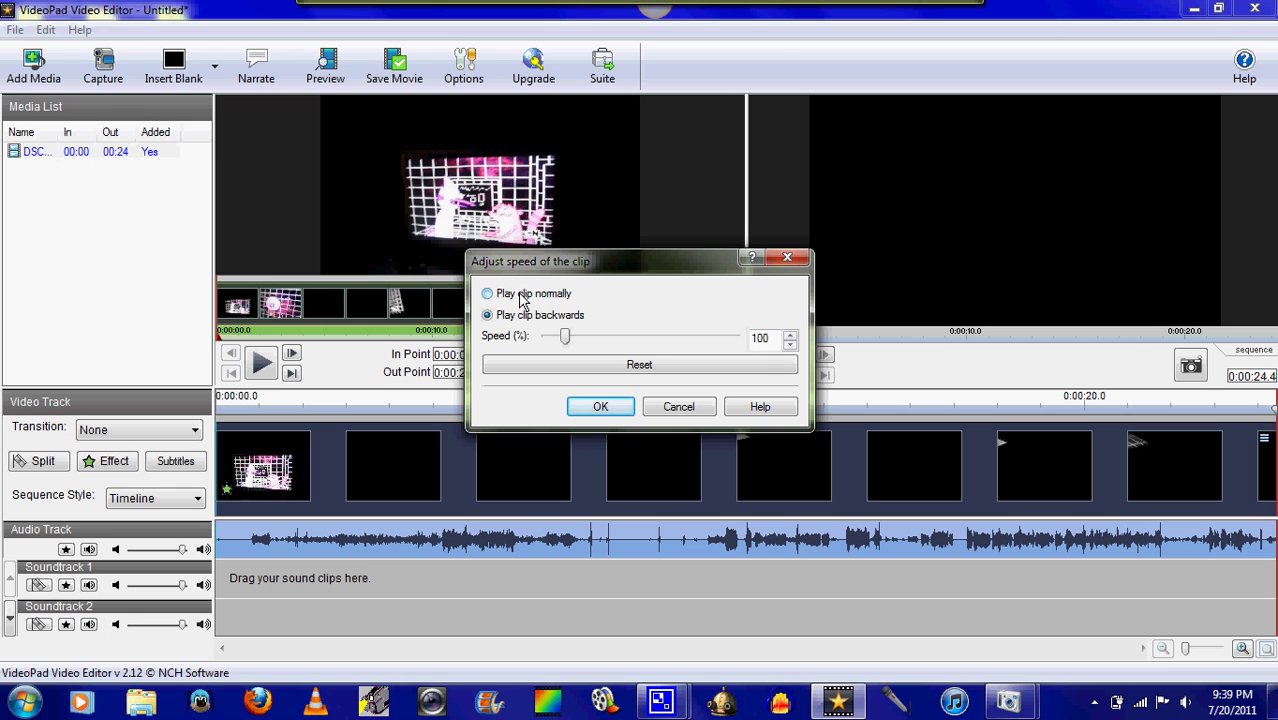
{"action": "left_click", "coordinate": [520, 296]}
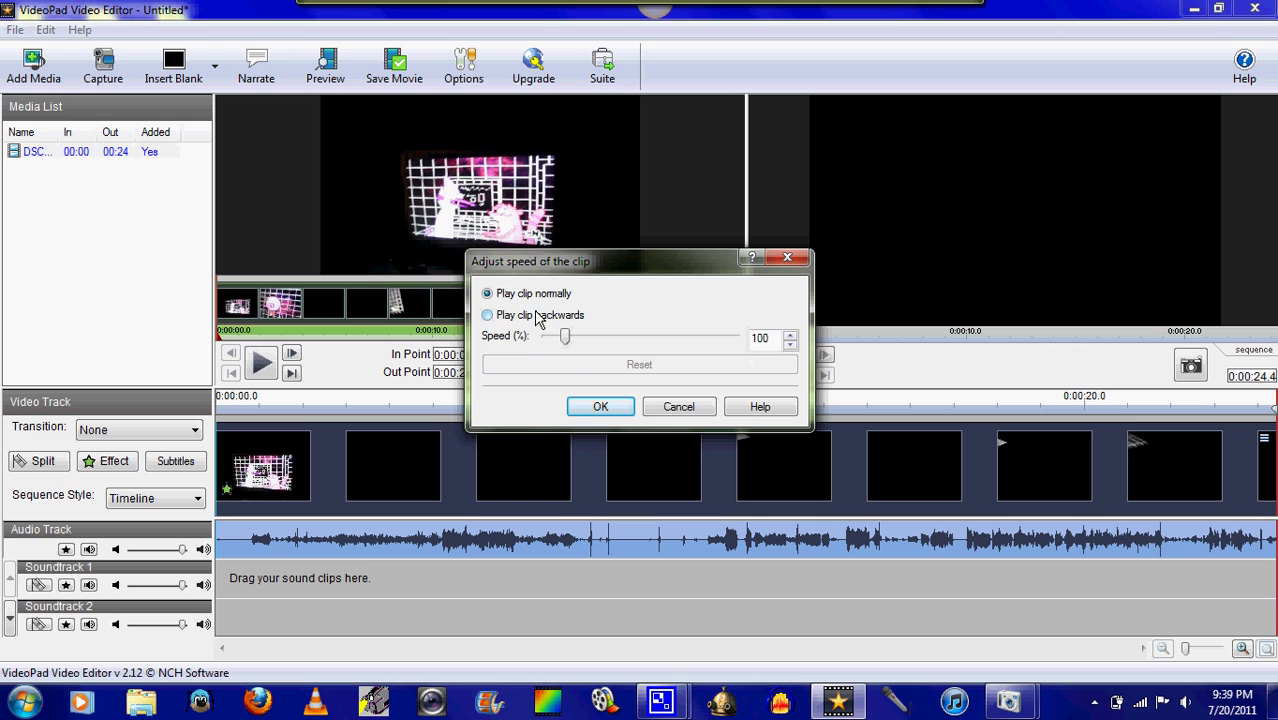
{"action": "left_click", "coordinate": [535, 315]}
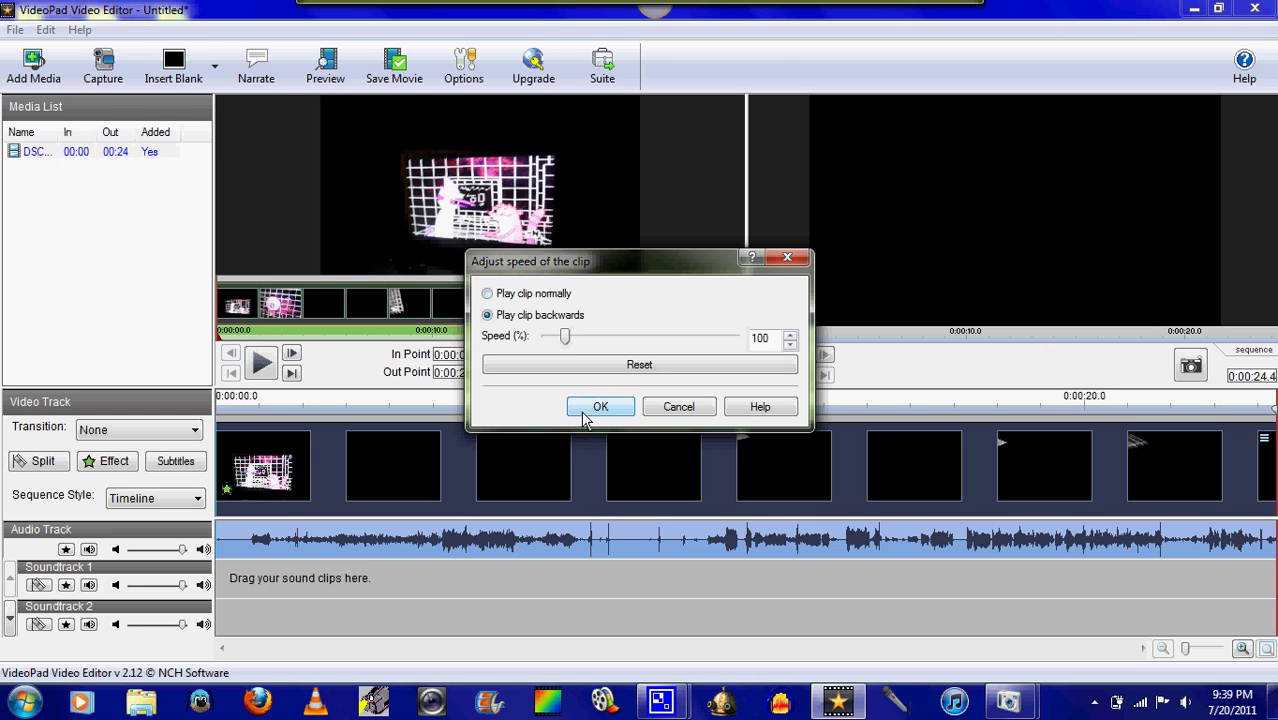
{"action": "left_click", "coordinate": [589, 409]}
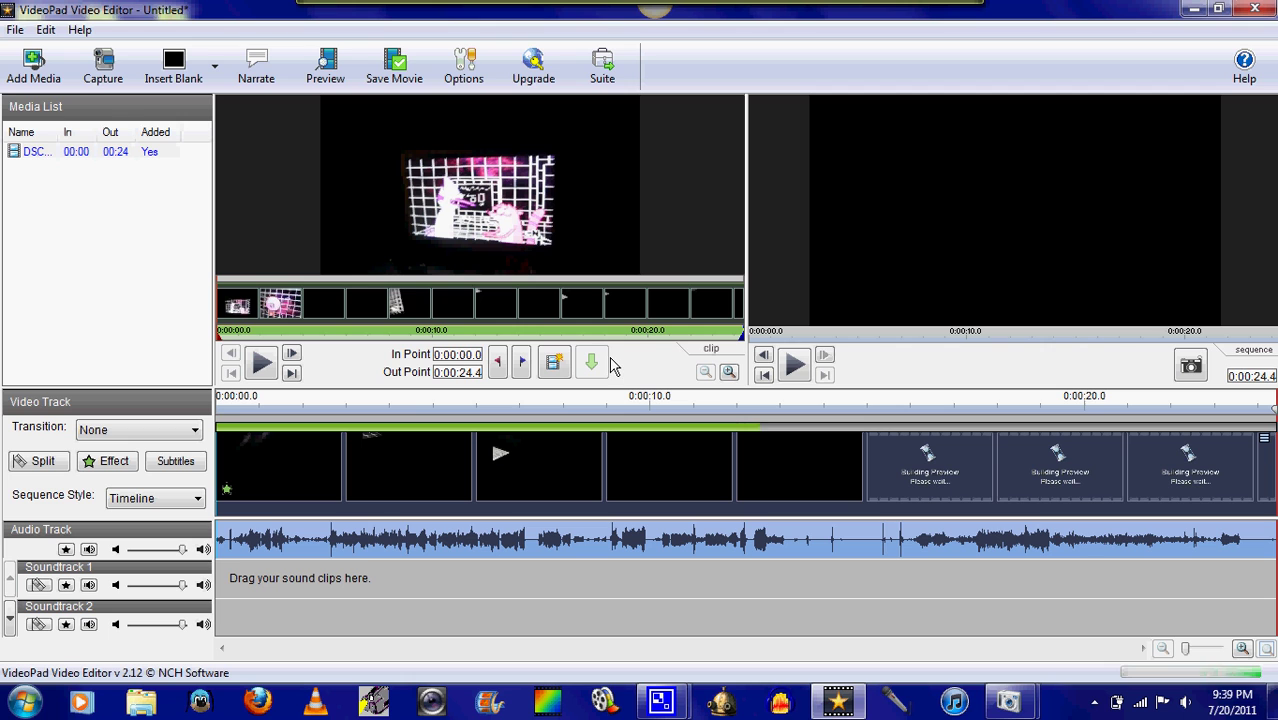
Play the reversed DSCN0552.AVI sequence once its preview has finished building
{"action": "left_click", "coordinate": [789, 372]}
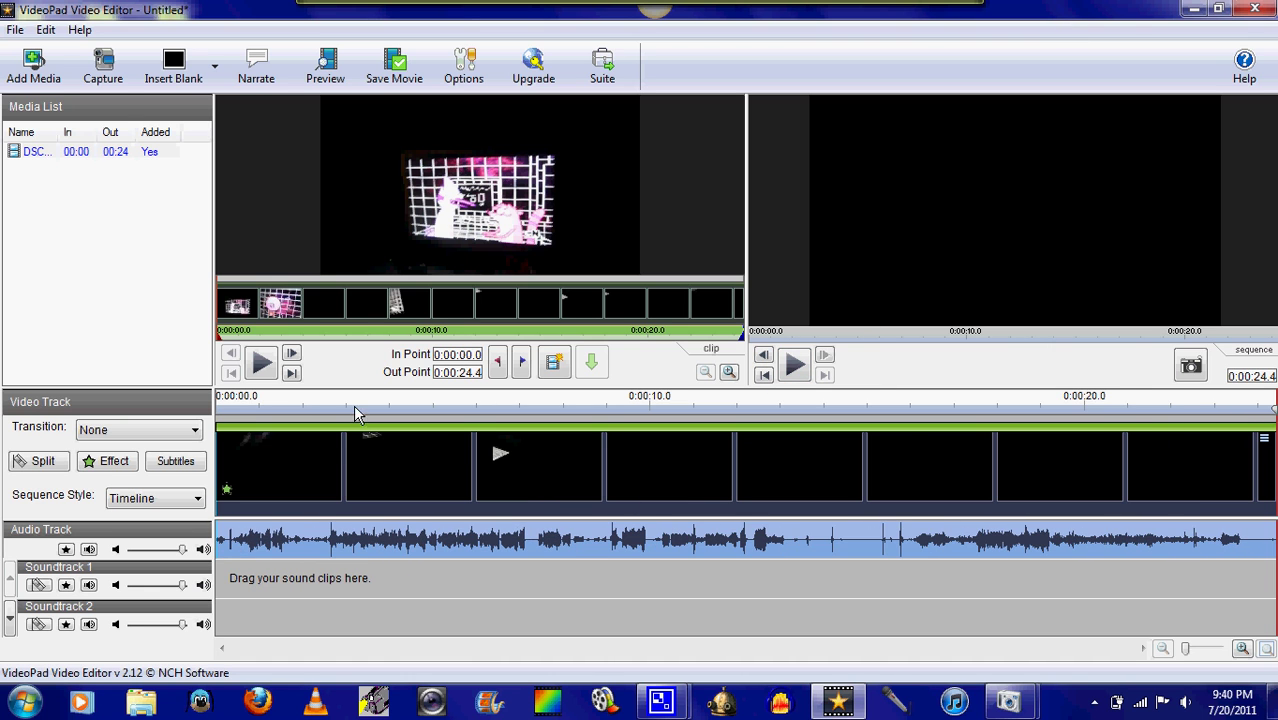
Play the reversed sequence from about 0:00:06, pause near 14.7 seconds, and restore CamStudio
{"action": "left_click", "coordinate": [481, 404]}
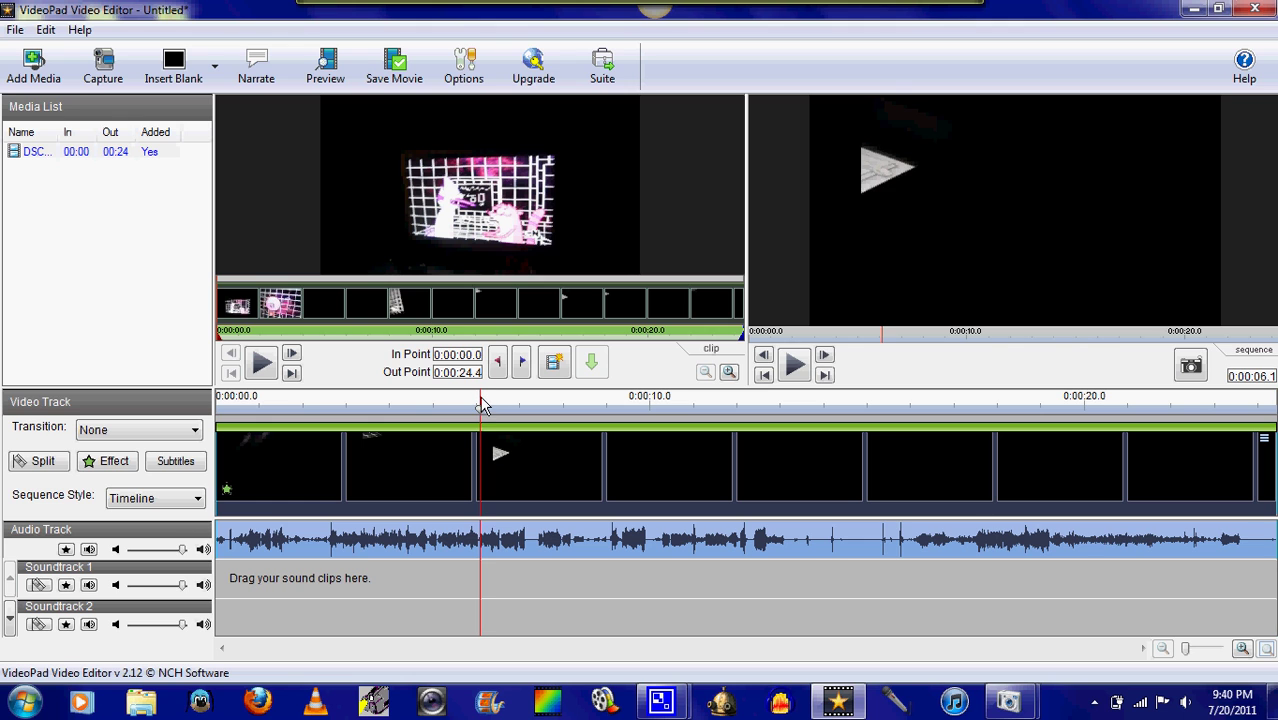
{"action": "key", "text": "space"}
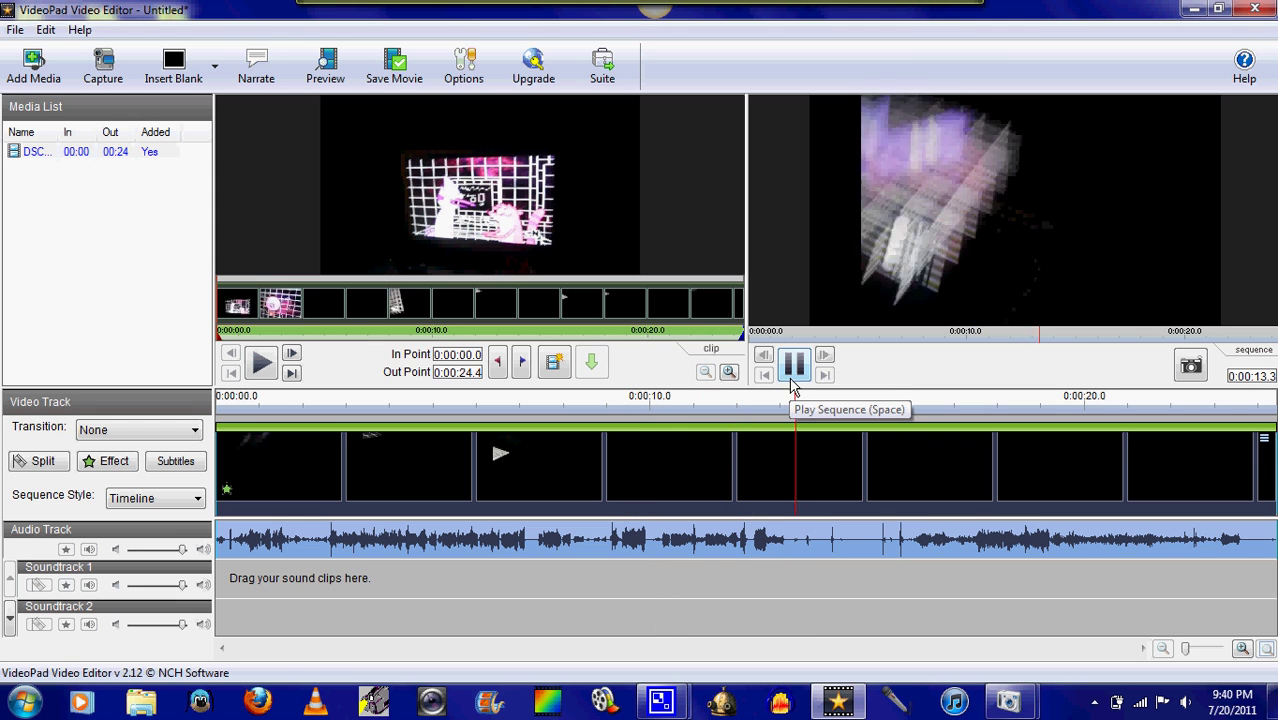
{"action": "left_click", "coordinate": [793, 366]}
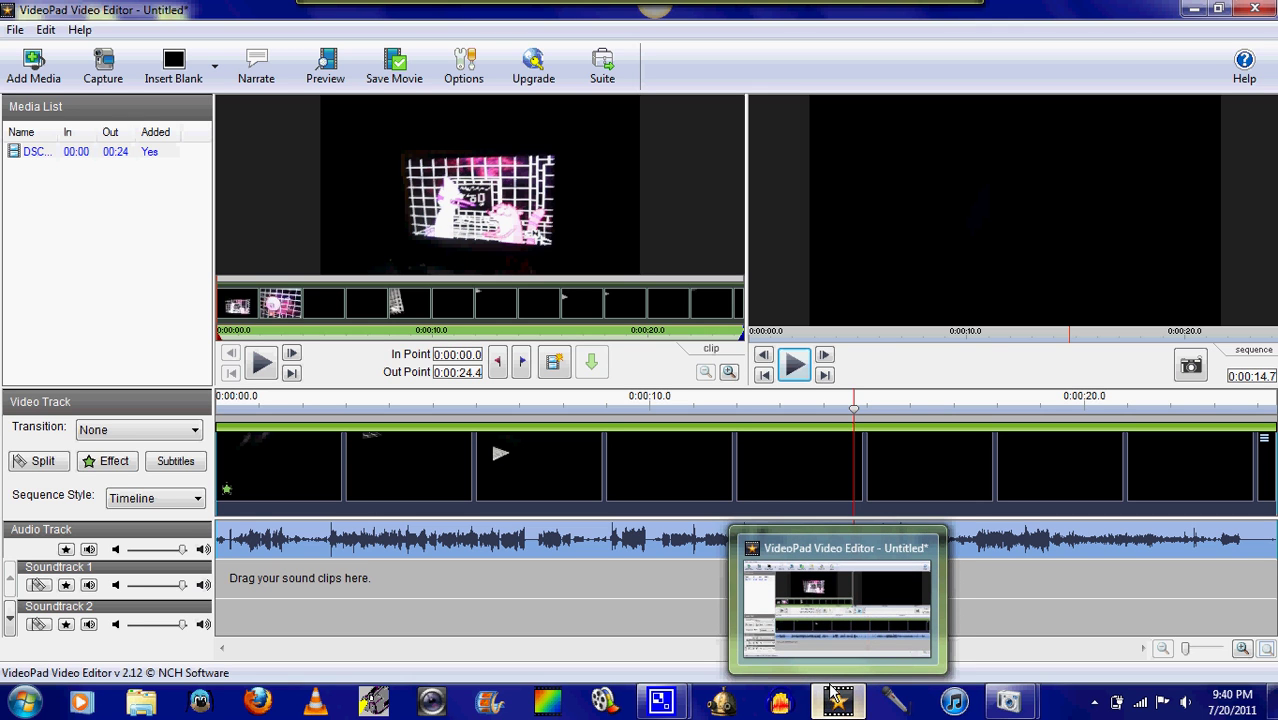
{"action": "mouse_move", "coordinate": [660, 701]}
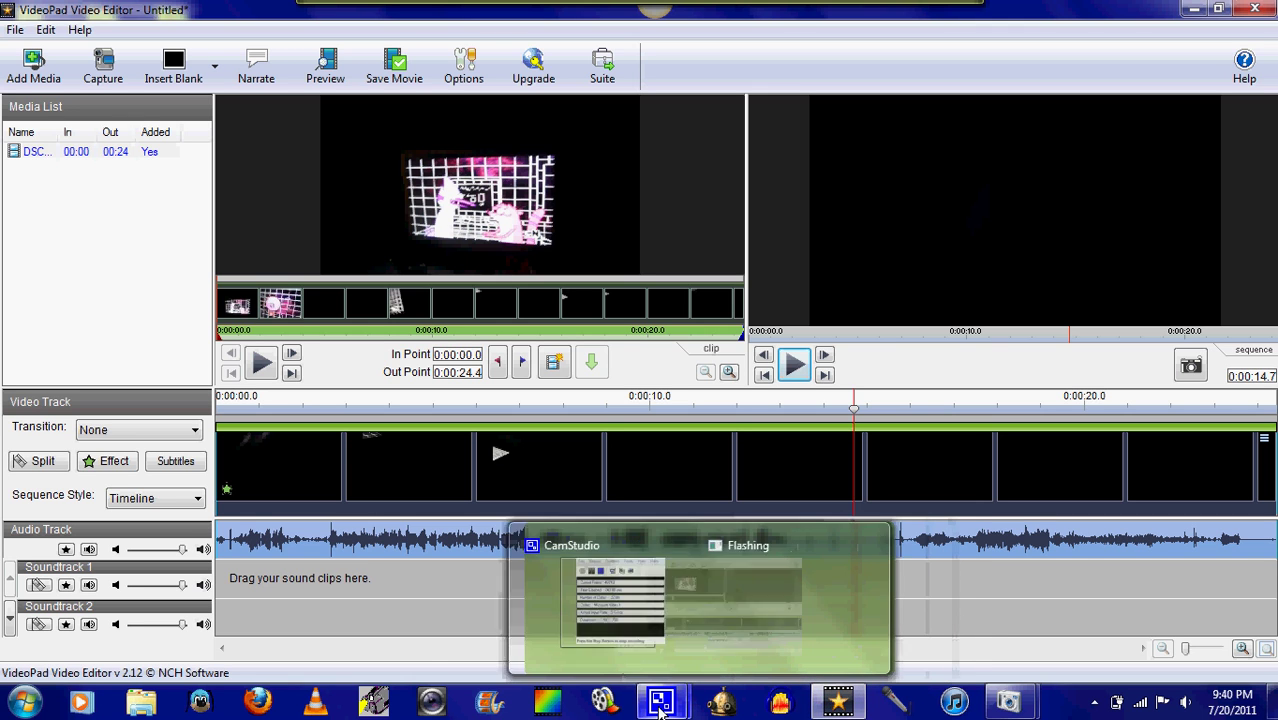
{"action": "left_click", "coordinate": [612, 600]}
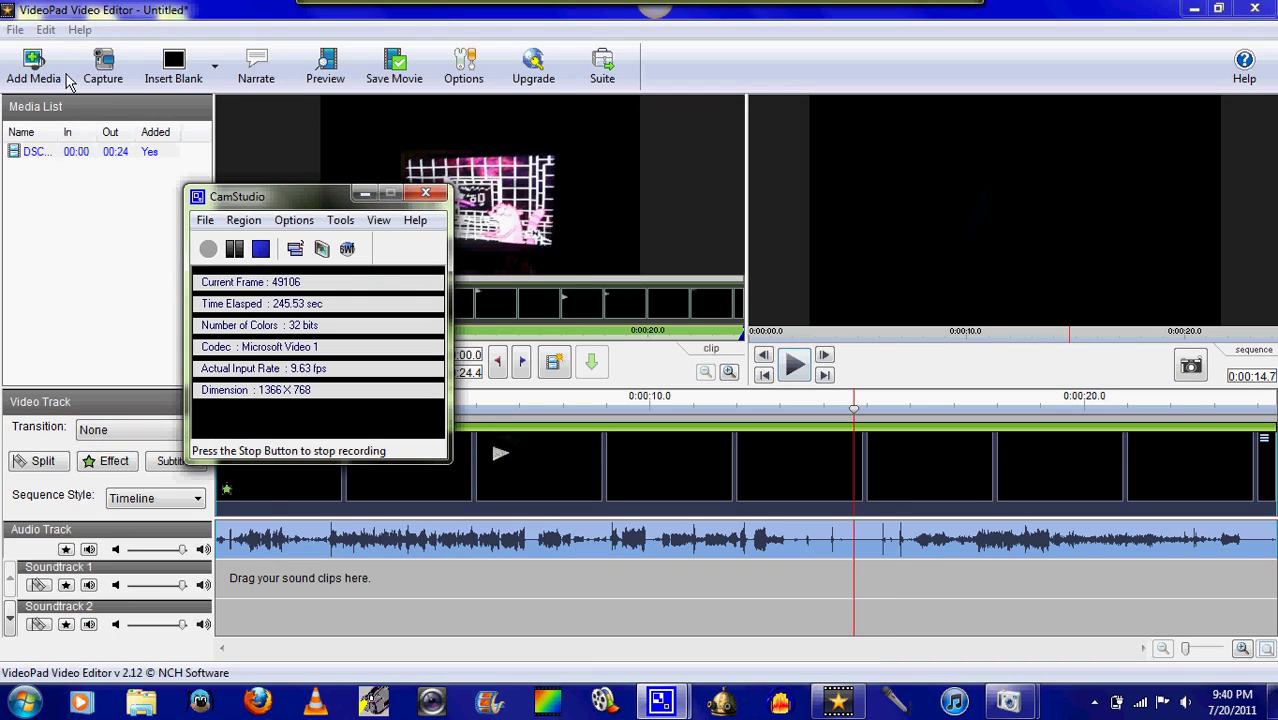